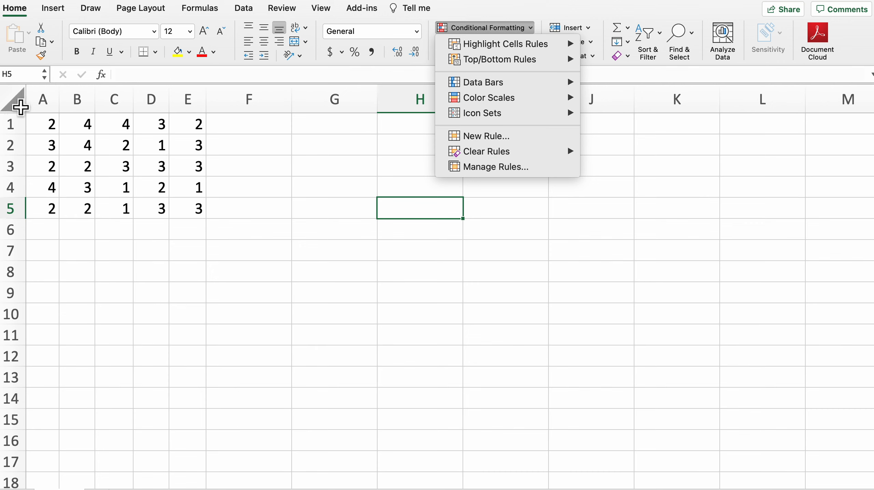
- Create a new Classic-style conditional formatting rule for the entire worksheet
{"action": "left_click", "coordinate": [55, 131]}
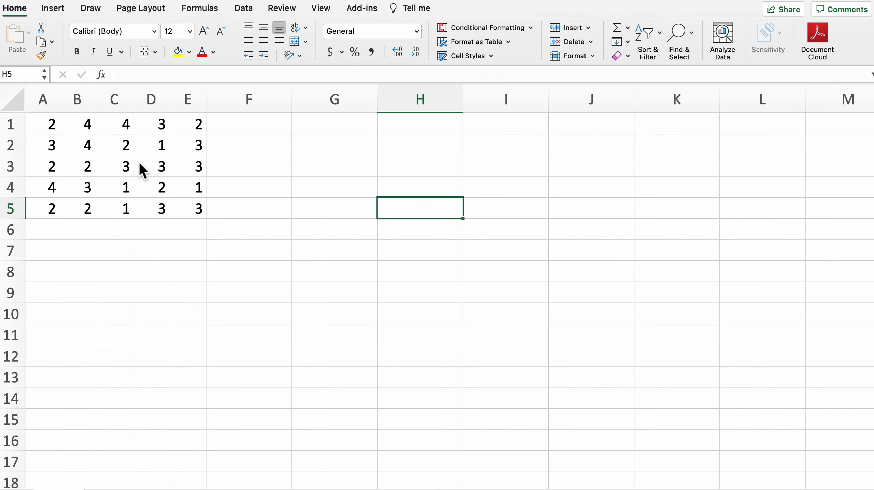
{"action": "left_click_drag", "start_coordinate": [54, 128], "coordinate": [193, 211]}
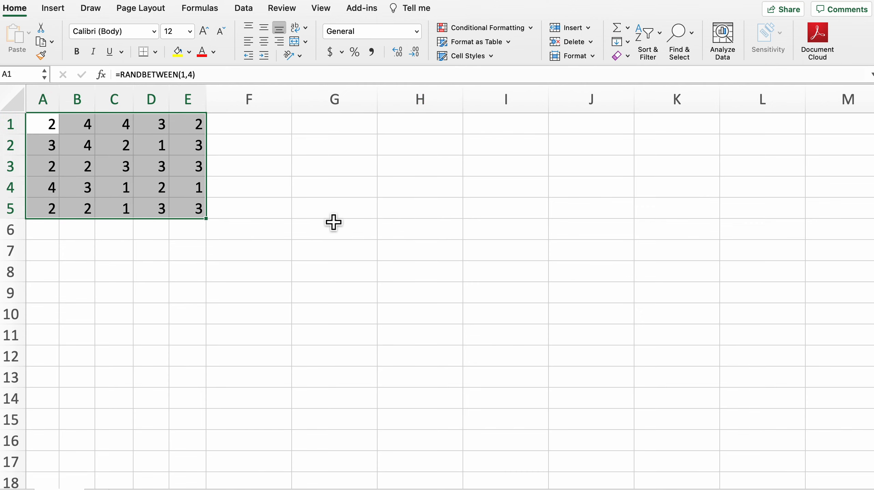
{"action": "left_click", "coordinate": [12, 100]}
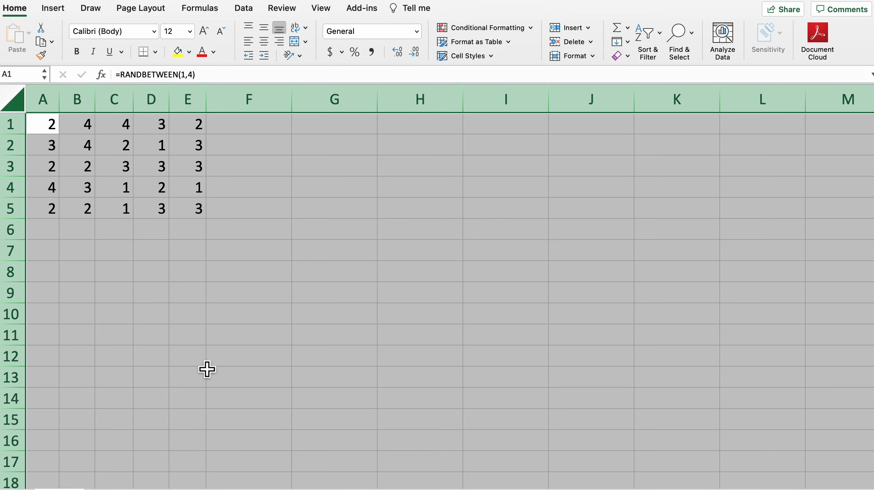
{"action": "left_click", "coordinate": [519, 27]}
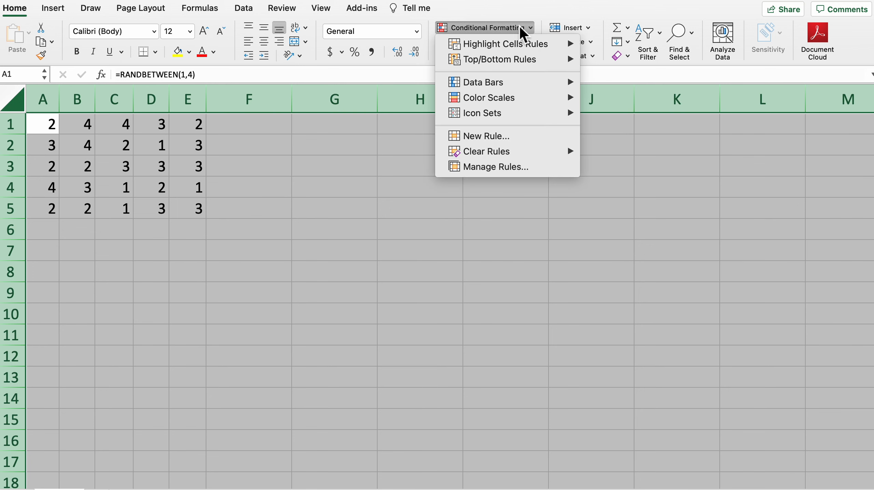
{"action": "left_click", "coordinate": [530, 139]}
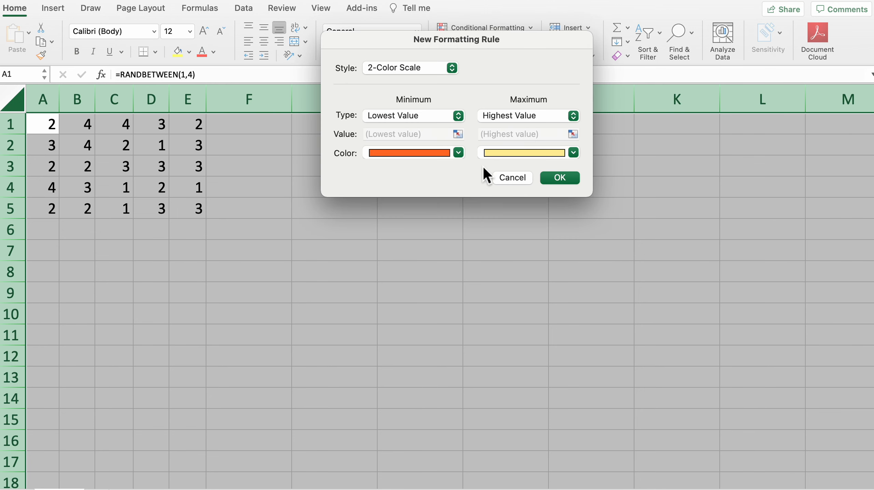
{"action": "left_click", "coordinate": [429, 74]}
{"action": "left_click", "coordinate": [430, 124]}
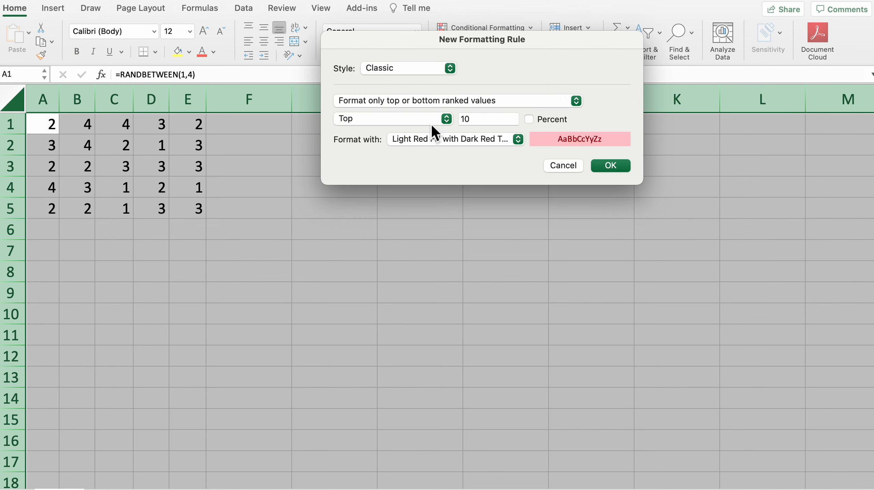
- Set the rule to format only cells whose cell value is equal to =$D$2
{"action": "left_click", "coordinate": [447, 102]}
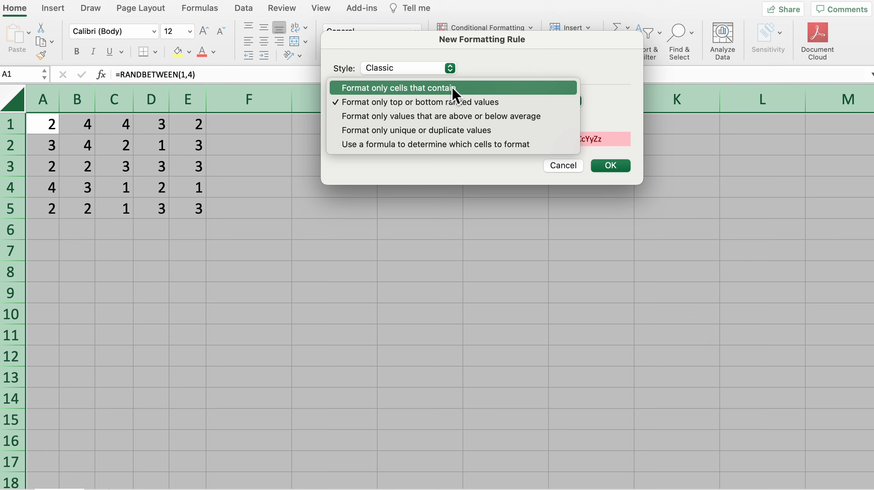
{"action": "left_click", "coordinate": [452, 88]}
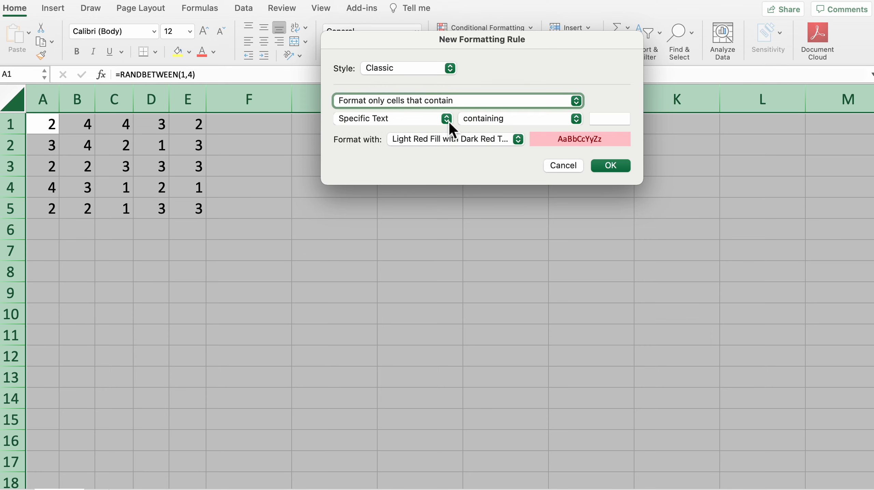
{"action": "left_click", "coordinate": [447, 119]}
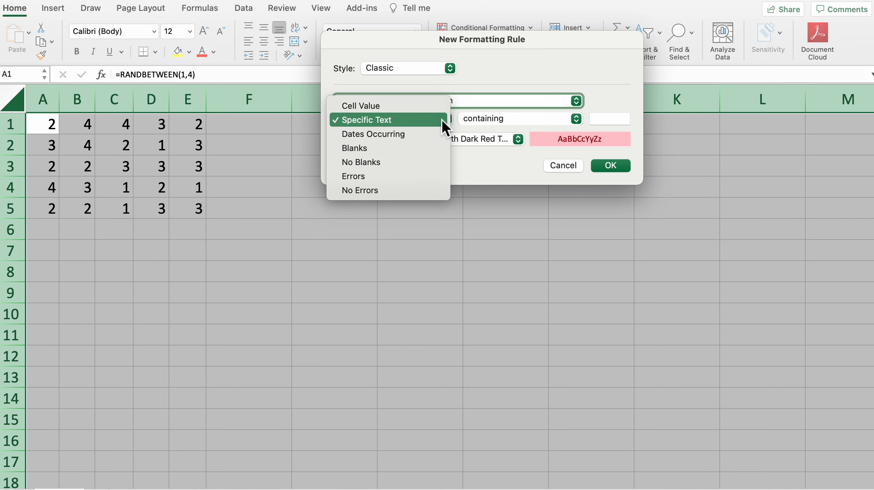
{"action": "left_click", "coordinate": [415, 109]}
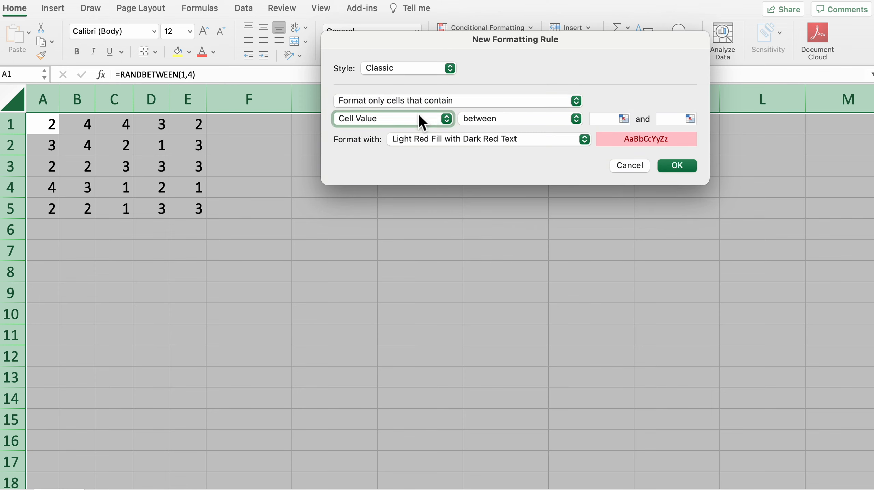
{"action": "left_click", "coordinate": [576, 118]}
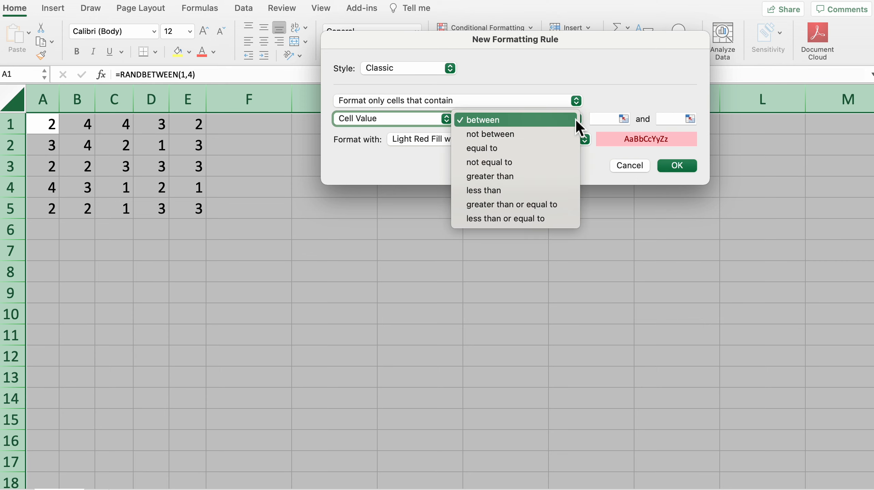
{"action": "left_click", "coordinate": [545, 153]}
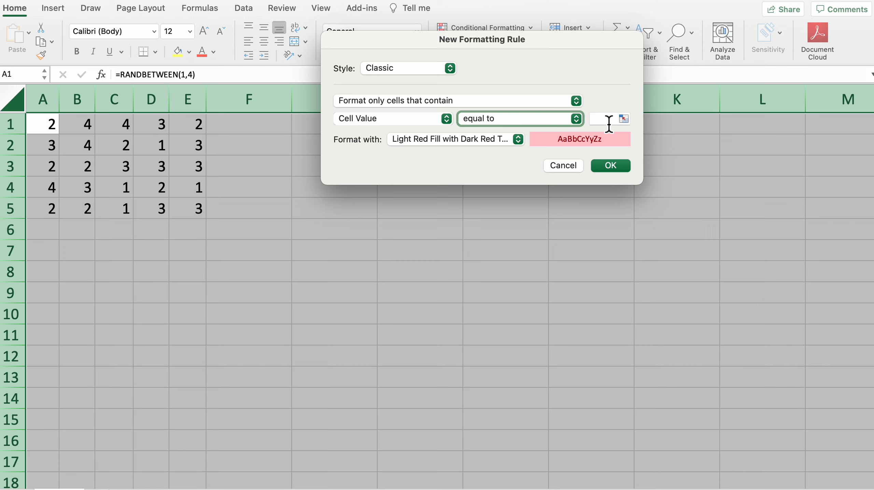
{"action": "left_click", "coordinate": [625, 119]}
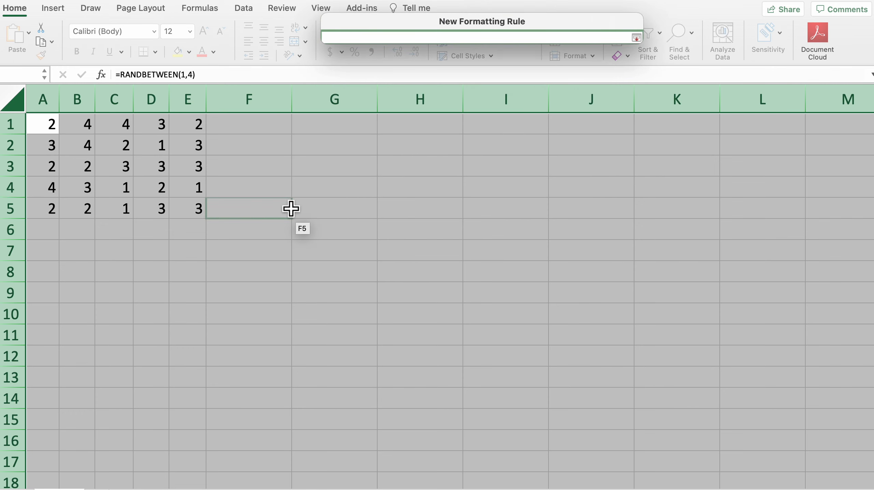
{"action": "left_click", "coordinate": [161, 155]}
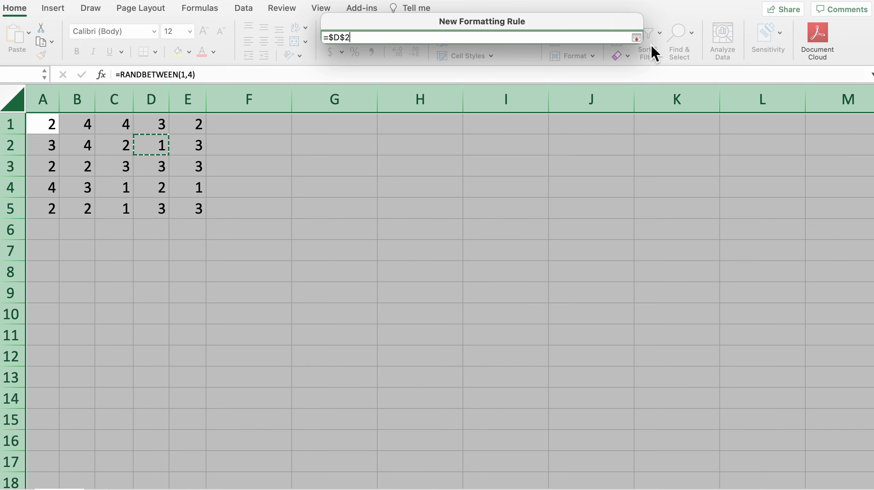
{"action": "left_click", "coordinate": [636, 38]}
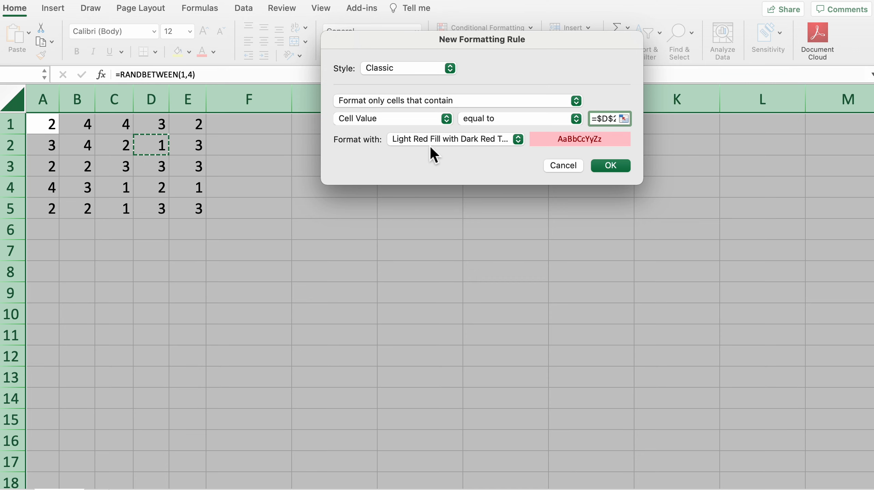
- Give the rule a custom format with a black background fill and apply it to the sheet
{"action": "left_click", "coordinate": [473, 139]}
{"action": "left_click", "coordinate": [448, 225]}
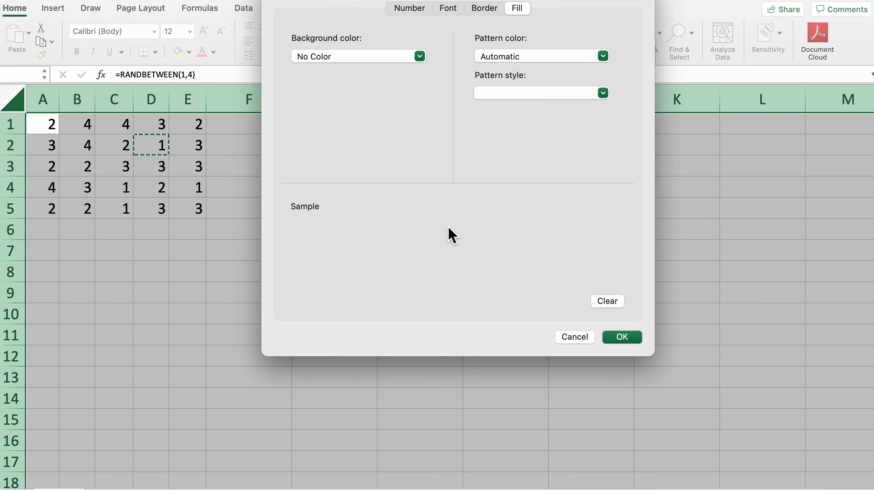
{"action": "left_click", "coordinate": [411, 10]}
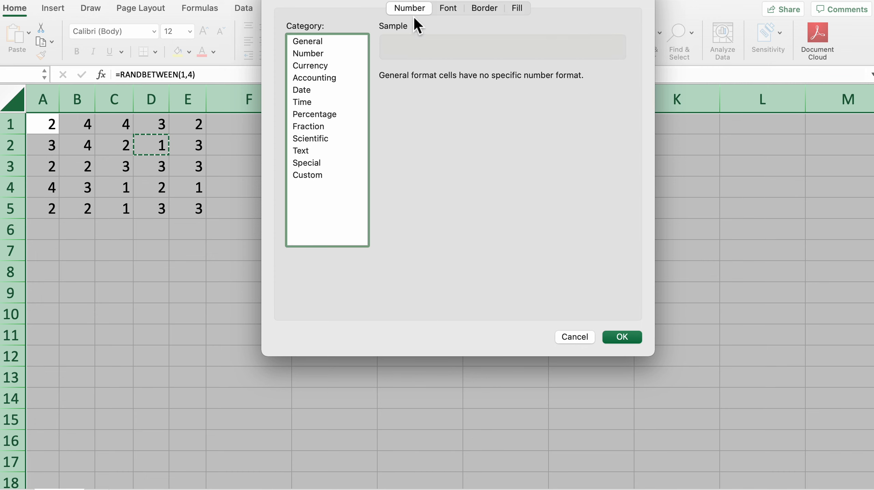
{"action": "left_click", "coordinate": [519, 9]}
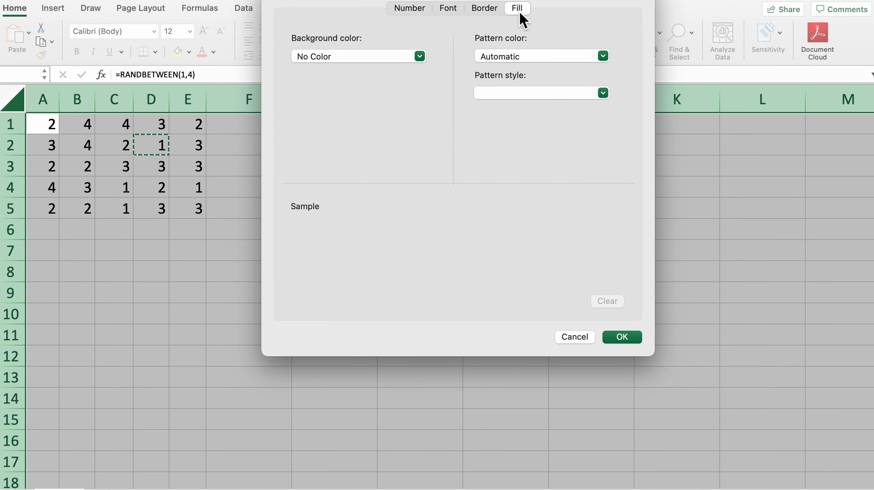
{"action": "left_click", "coordinate": [359, 58]}
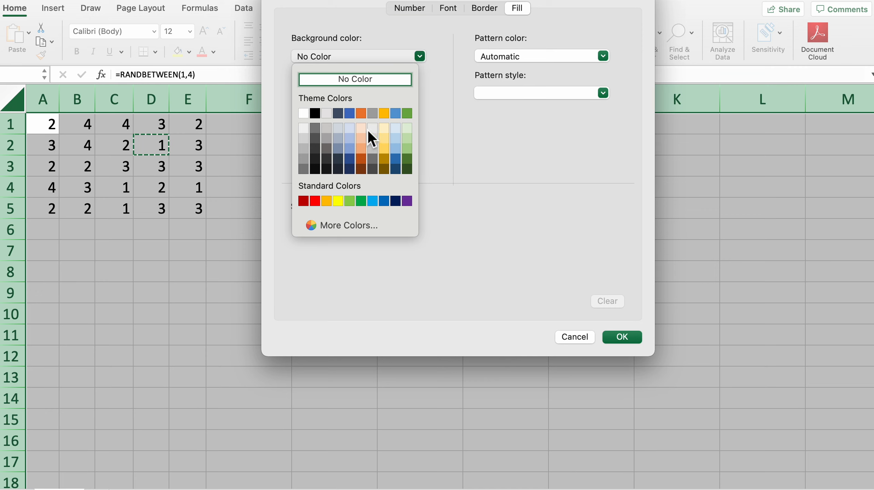
{"action": "left_click", "coordinate": [315, 113]}
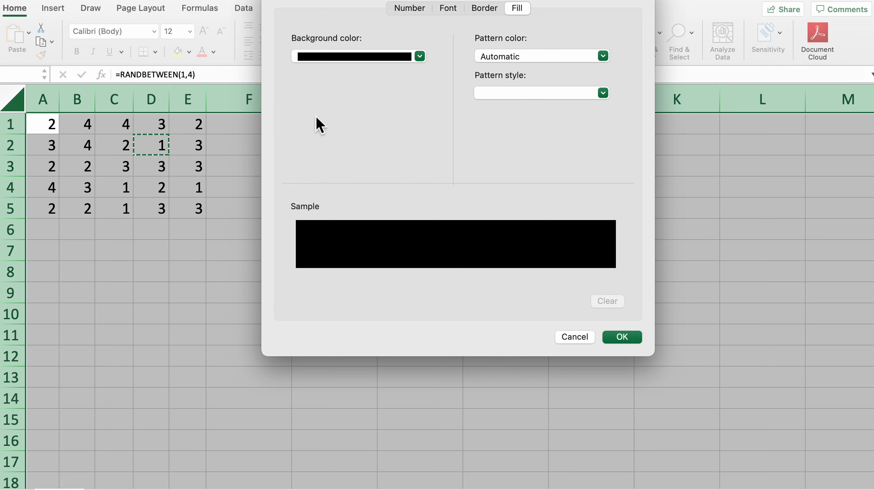
{"action": "left_click", "coordinate": [621, 338]}
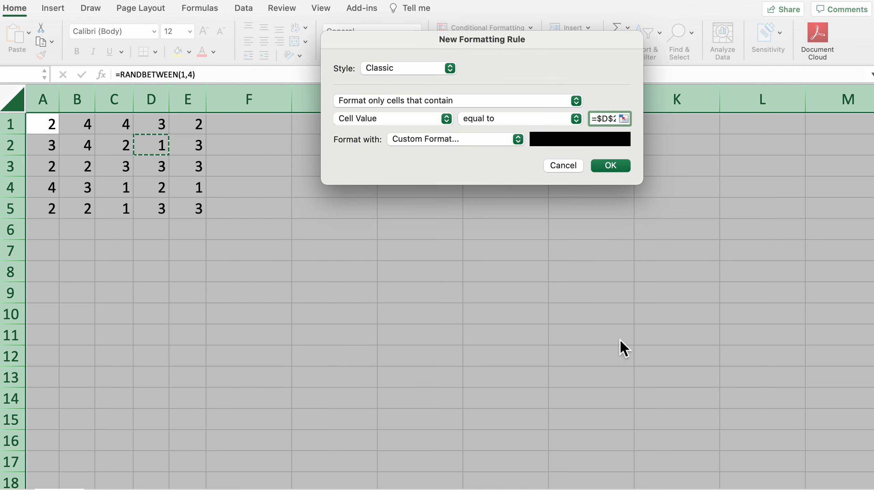
{"action": "left_click", "coordinate": [619, 167]}
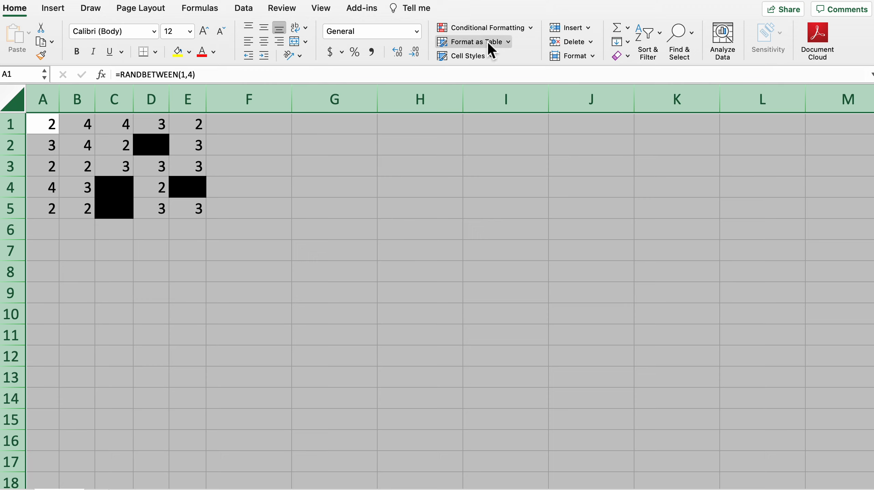
- Add another Classic-style conditional formatting rule for the whole worksheet
{"action": "left_click", "coordinate": [505, 31]}
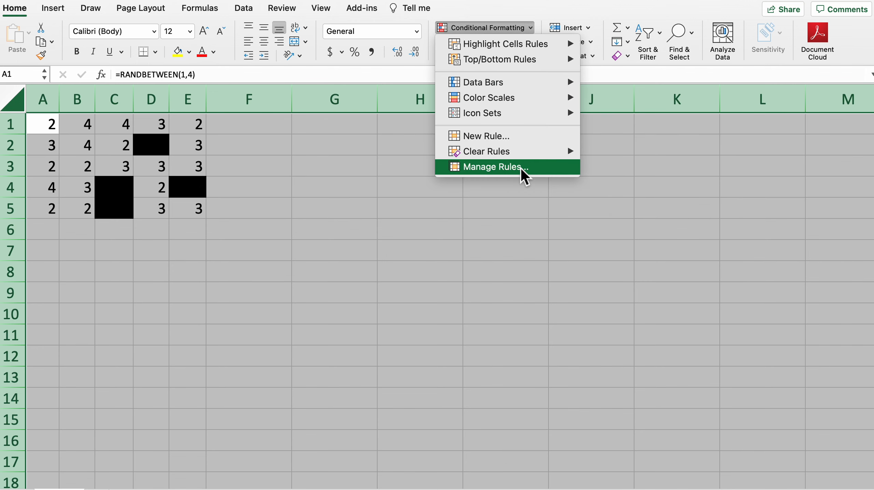
{"action": "left_click", "coordinate": [517, 139]}
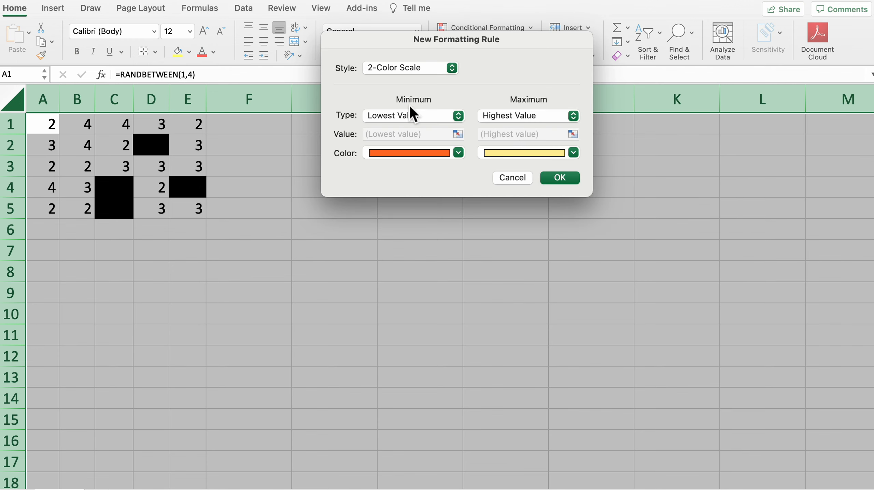
{"action": "left_click", "coordinate": [430, 68]}
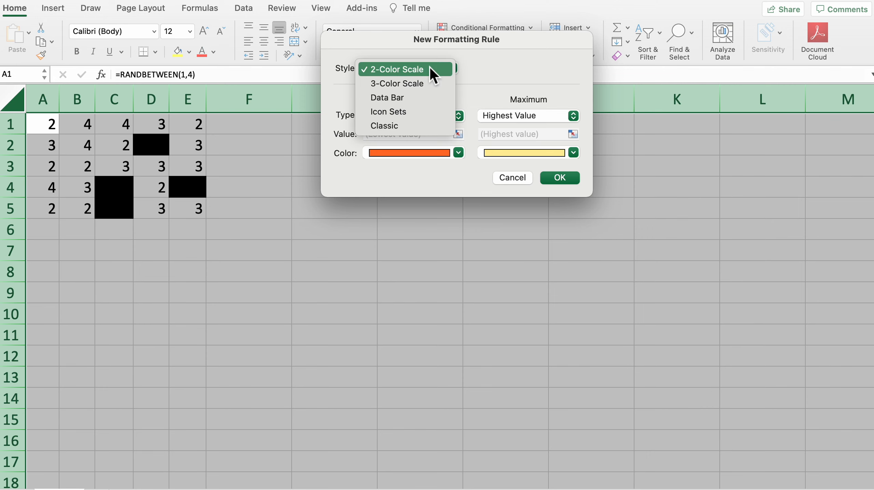
{"action": "left_click", "coordinate": [429, 125]}
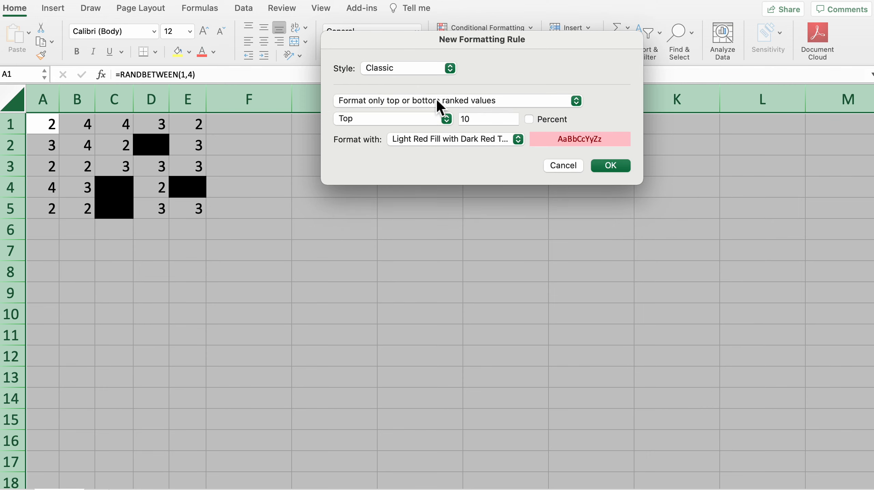
- Make the second rule format only cells whose cell value is equal to =$A$1
{"action": "left_click", "coordinate": [436, 99]}
{"action": "left_click", "coordinate": [438, 94]}
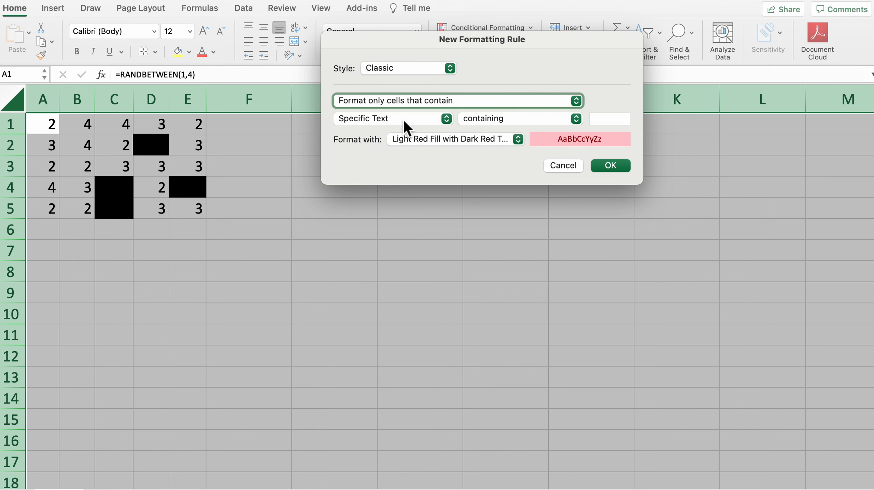
{"action": "left_click", "coordinate": [420, 120]}
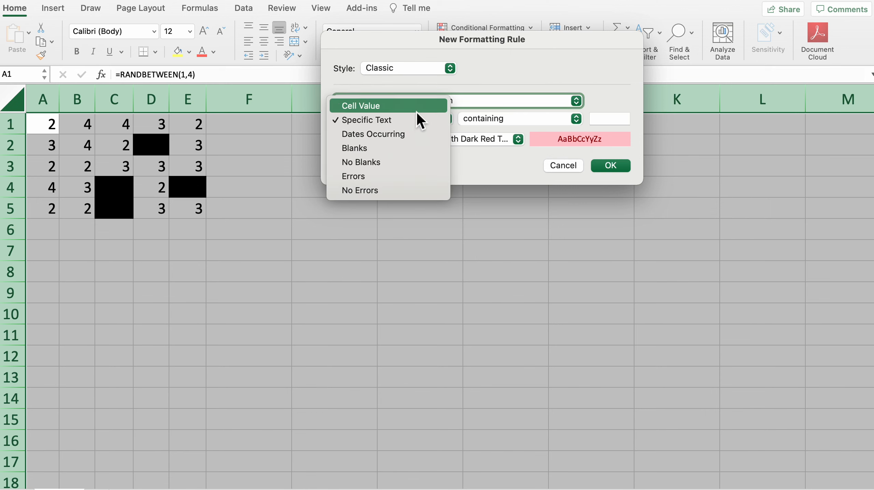
{"action": "left_click", "coordinate": [417, 109]}
{"action": "left_click", "coordinate": [517, 126]}
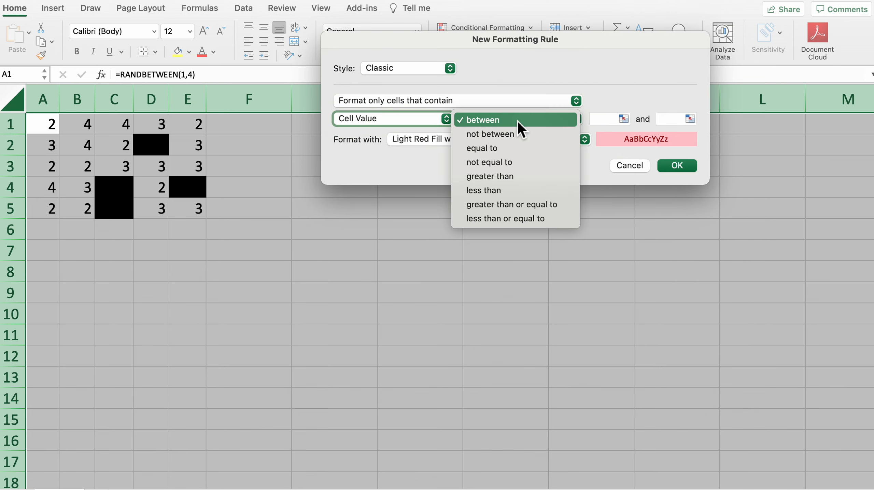
{"action": "left_click", "coordinate": [518, 149]}
{"action": "left_click", "coordinate": [624, 119]}
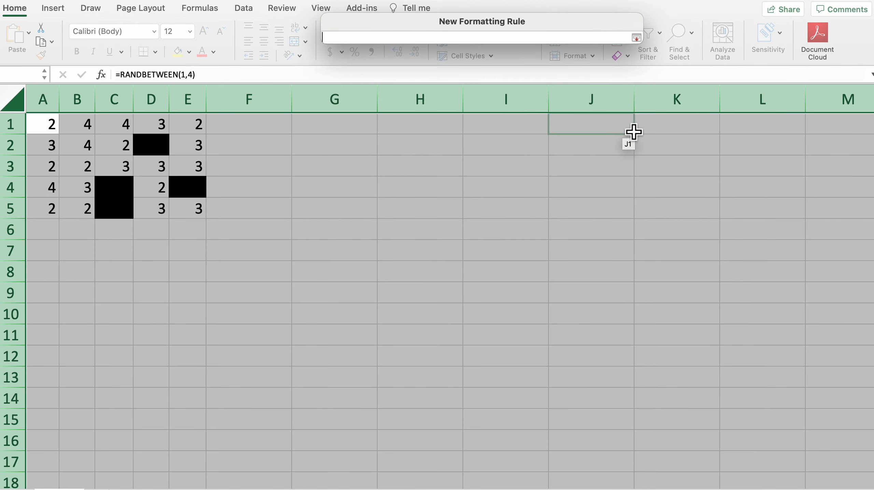
{"action": "left_click", "coordinate": [55, 126]}
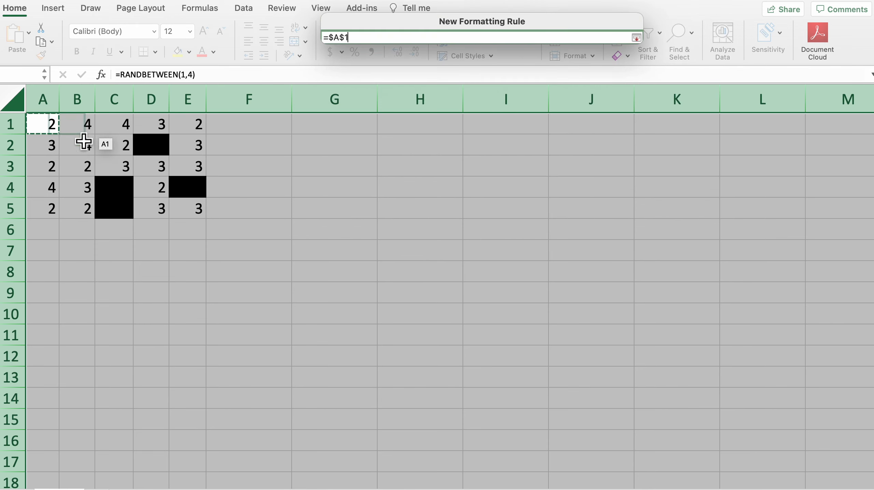
{"action": "left_click", "coordinate": [637, 38]}
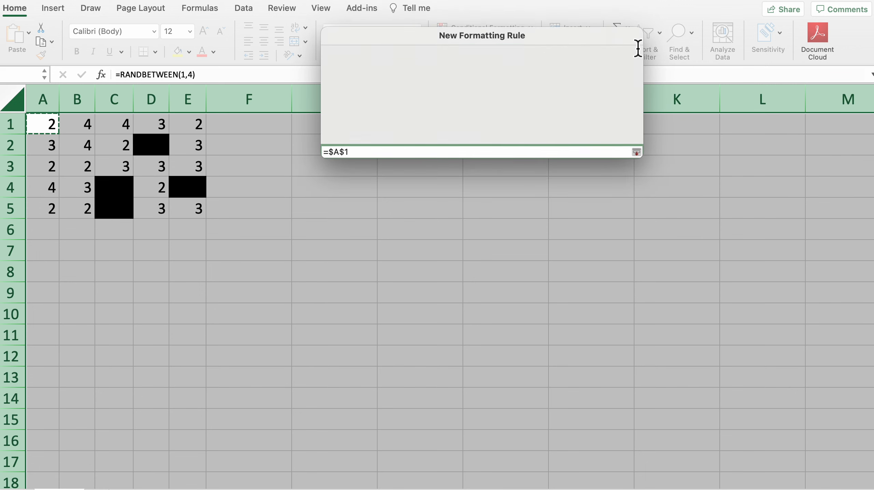
- Give the =$A$1 rule a custom format with the standard red background fill and apply it to the sheet
{"action": "left_click", "coordinate": [518, 140]}
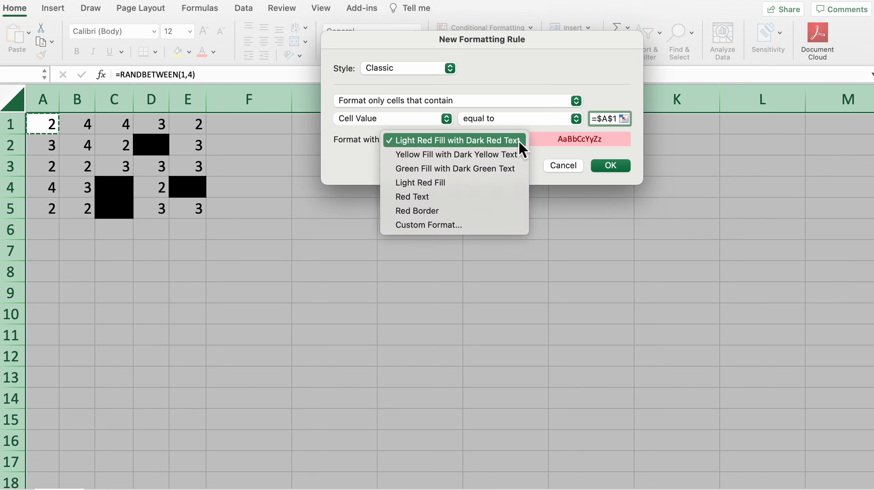
{"action": "left_click", "coordinate": [467, 225]}
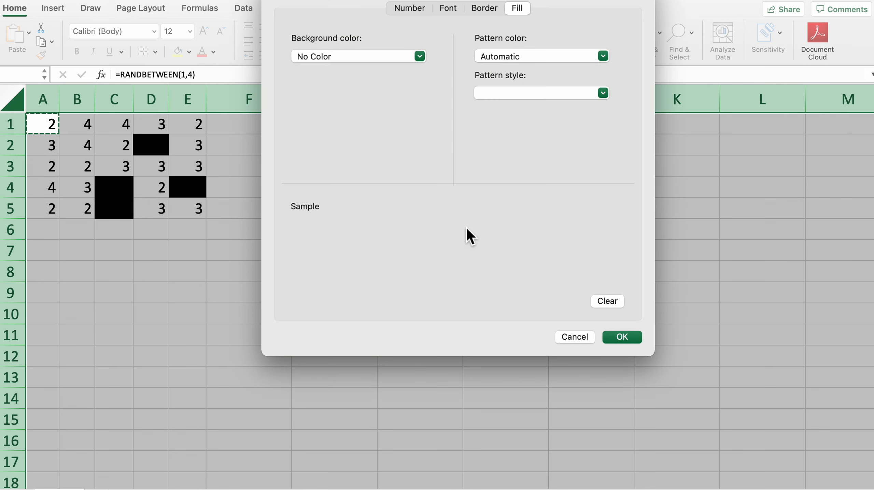
{"action": "left_click", "coordinate": [381, 57]}
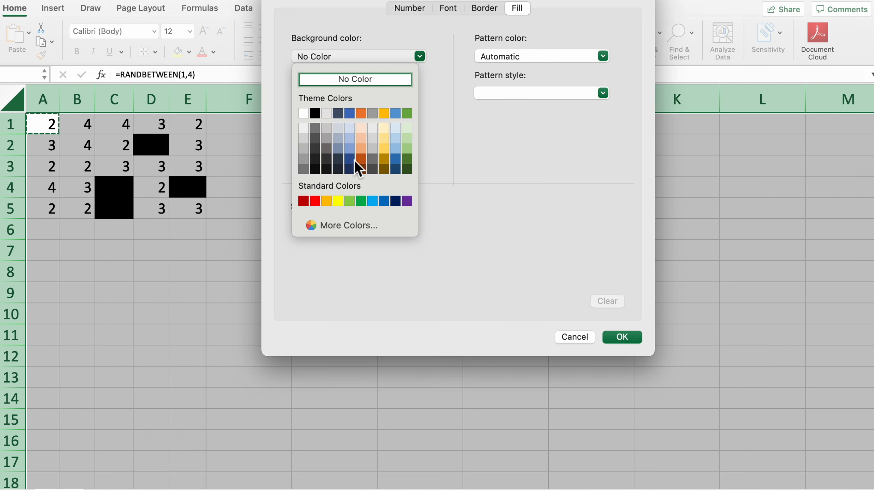
{"action": "left_click", "coordinate": [316, 202]}
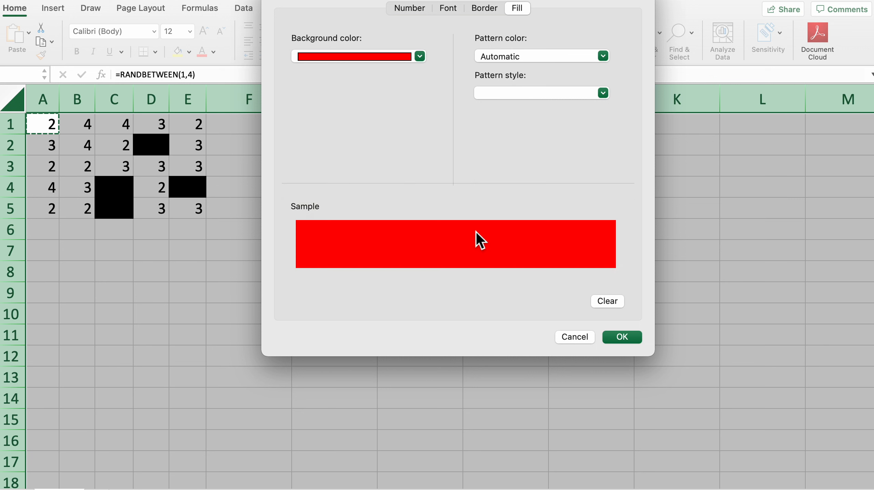
{"action": "left_click", "coordinate": [628, 339]}
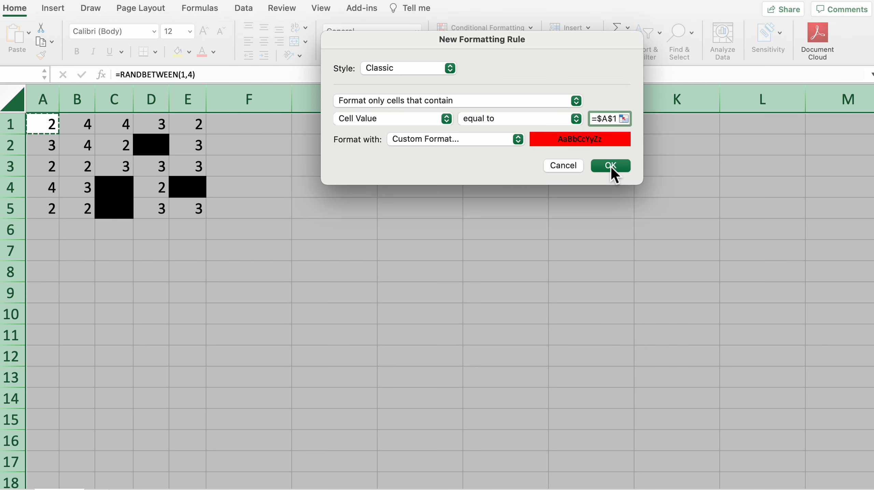
{"action": "left_click", "coordinate": [611, 166]}
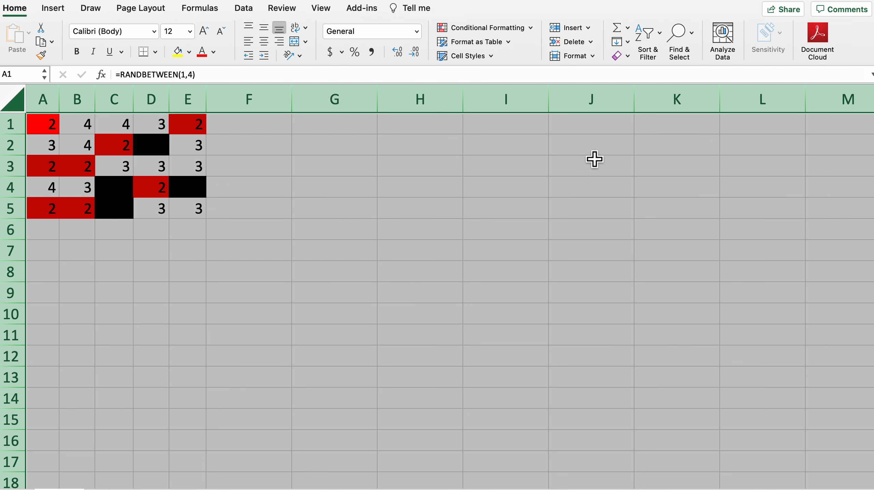
- Duplicate the black-fill =$D$2 rule in the conditional formatting rules manager
{"action": "left_click", "coordinate": [523, 30]}
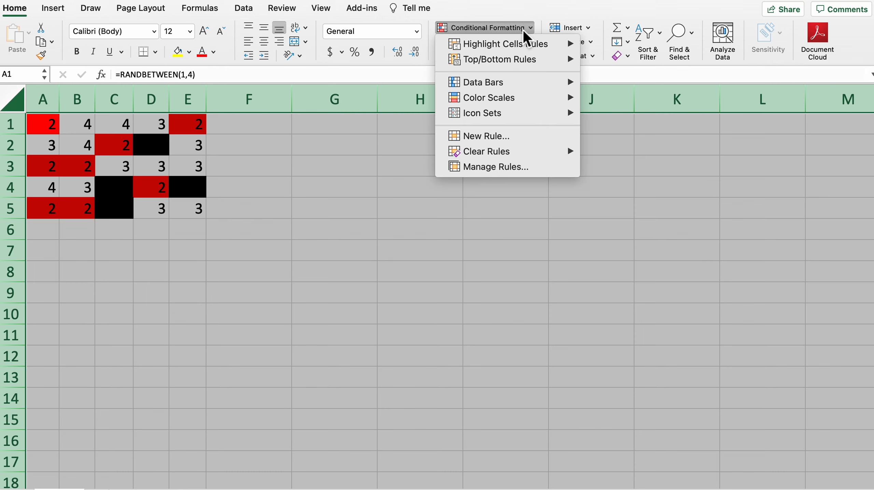
{"action": "left_click", "coordinate": [525, 167]}
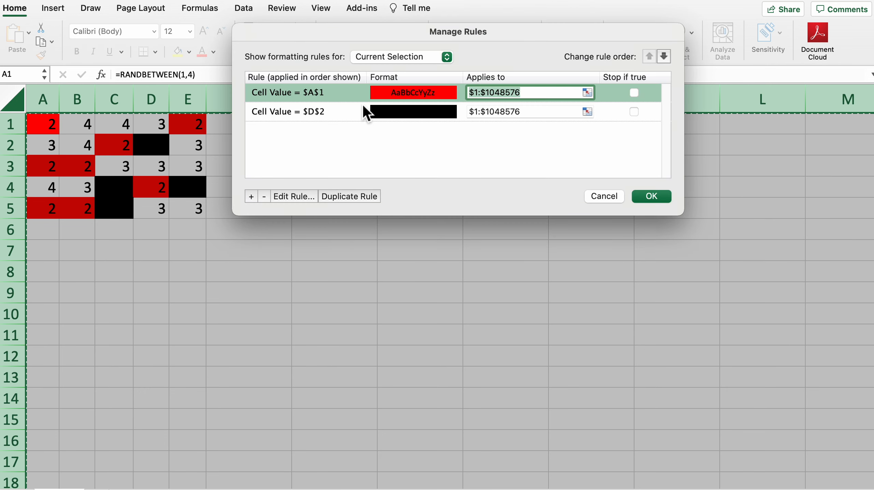
{"action": "left_click", "coordinate": [357, 116]}
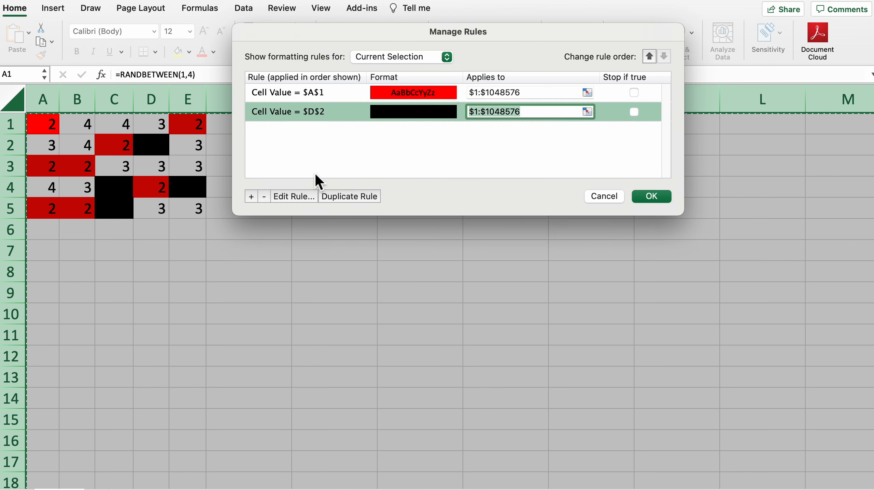
{"action": "left_click", "coordinate": [355, 196]}
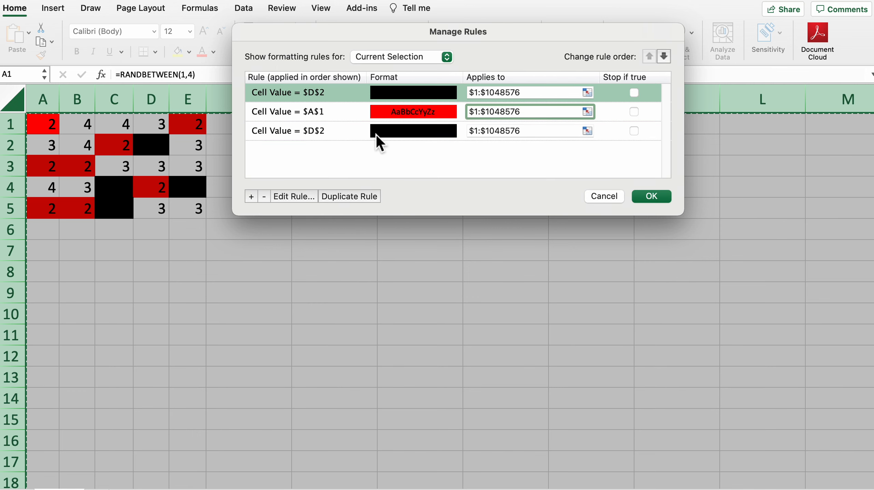
- Edit the last =$D$2 rule in the list so it formats cells with a value equal to =$D$1
{"action": "left_click", "coordinate": [350, 134]}
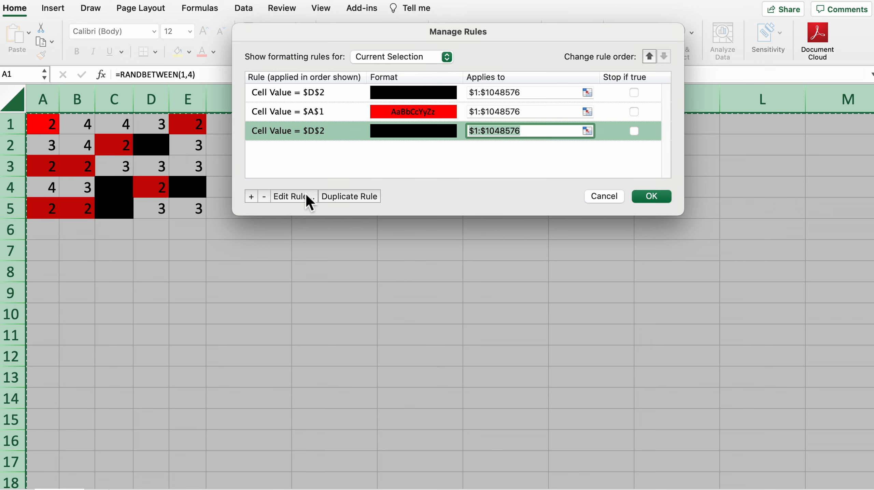
{"action": "left_click", "coordinate": [306, 196]}
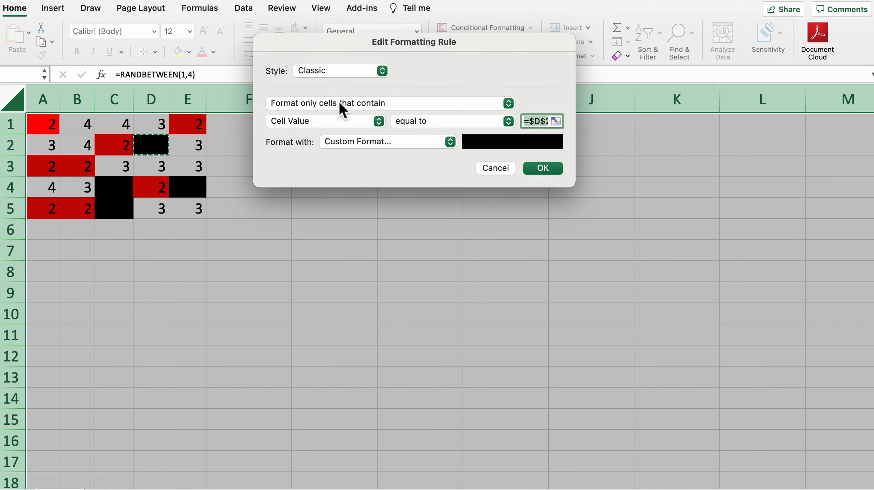
{"action": "left_click", "coordinate": [556, 121]}
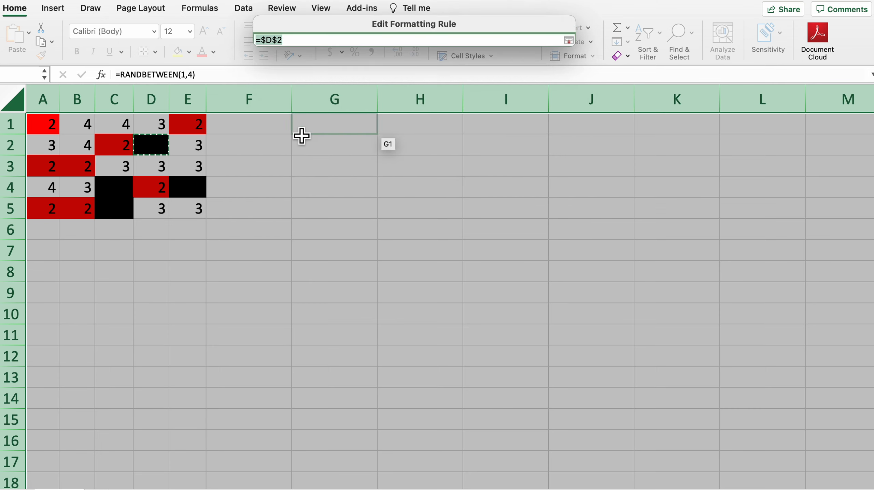
{"action": "left_click", "coordinate": [164, 129]}
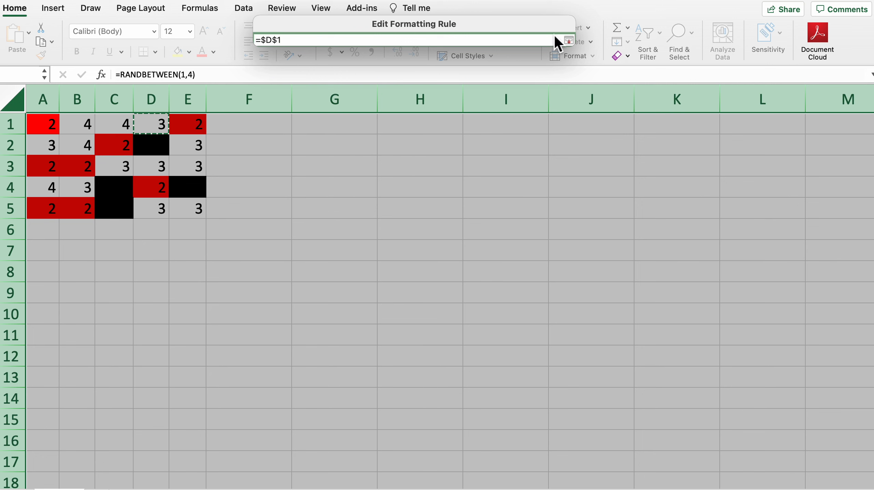
{"action": "left_click", "coordinate": [569, 40]}
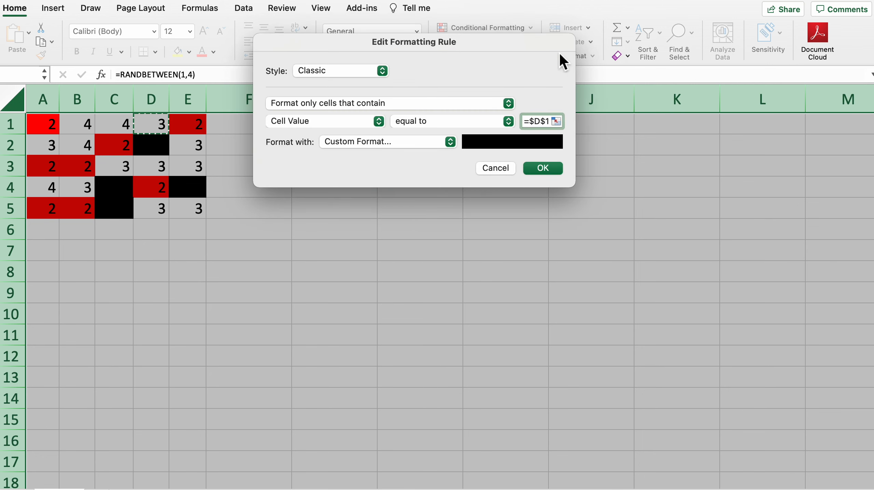
- Change the =$D$1 rule's custom format to a blue theme-color background fill and apply the rules to the sheet
{"action": "left_click", "coordinate": [432, 145]}
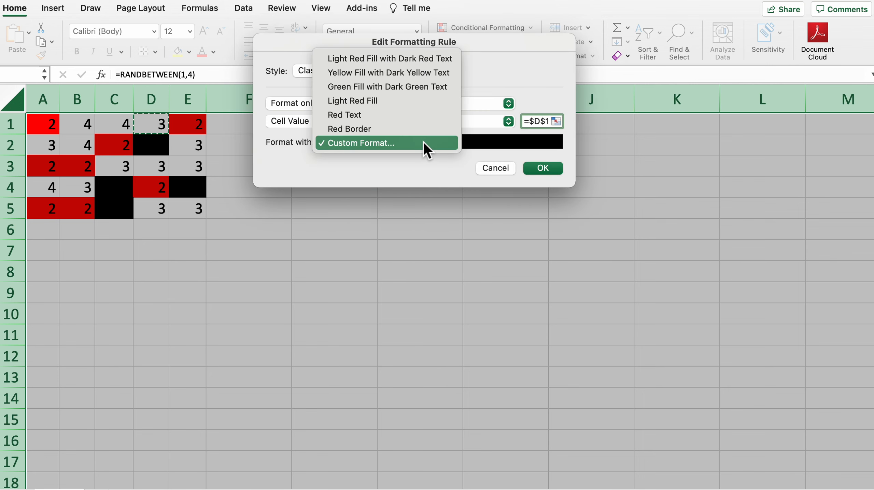
{"action": "left_click", "coordinate": [423, 142]}
{"action": "left_click", "coordinate": [363, 65]}
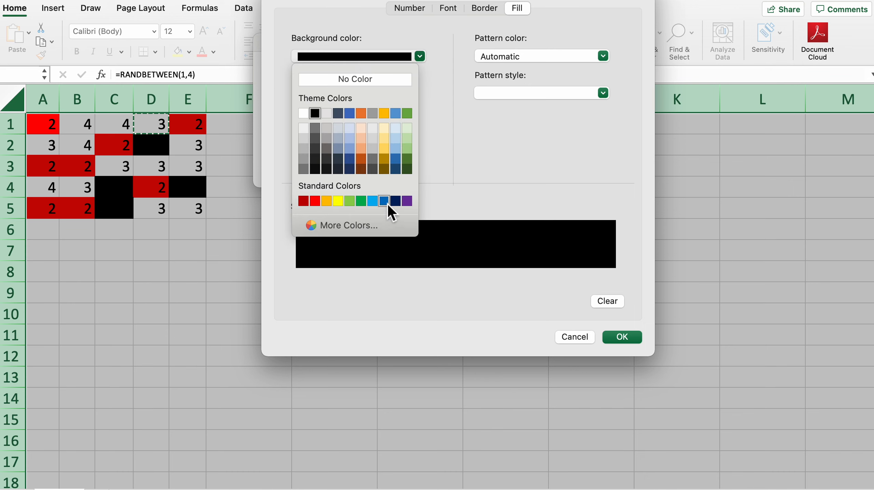
{"action": "left_click", "coordinate": [349, 113]}
{"action": "left_click", "coordinate": [623, 336]}
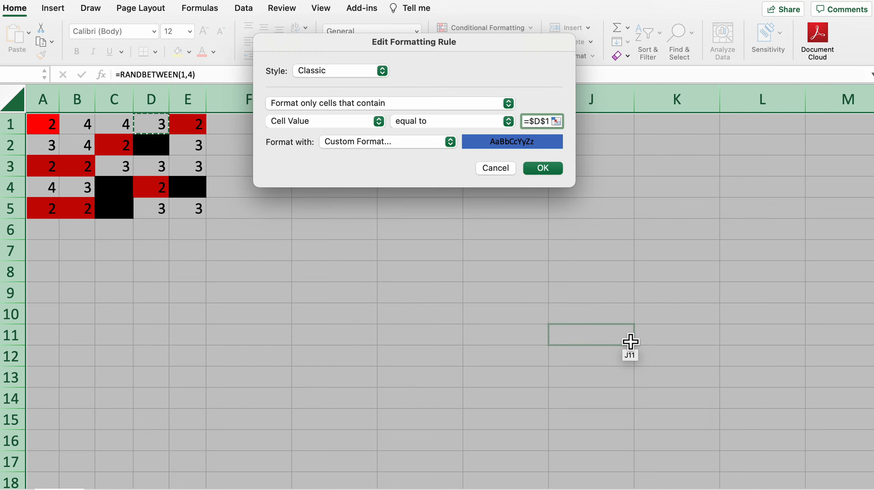
{"action": "left_click", "coordinate": [544, 168]}
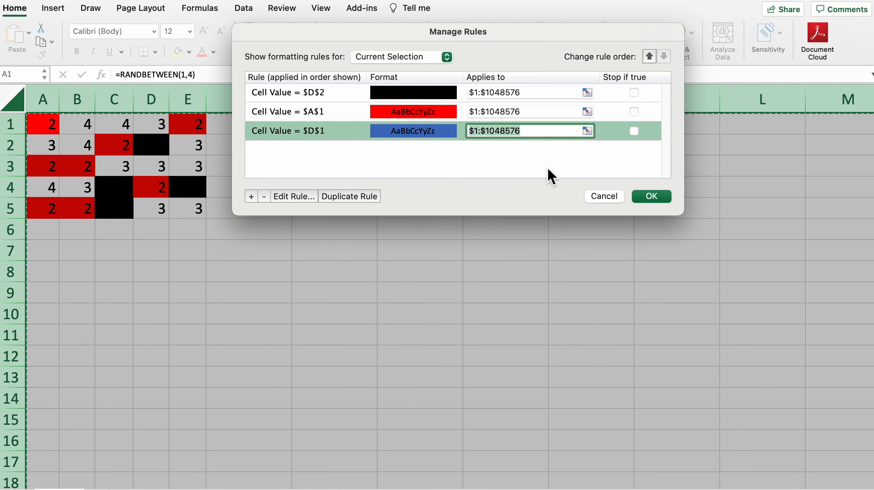
{"action": "left_click", "coordinate": [653, 198]}
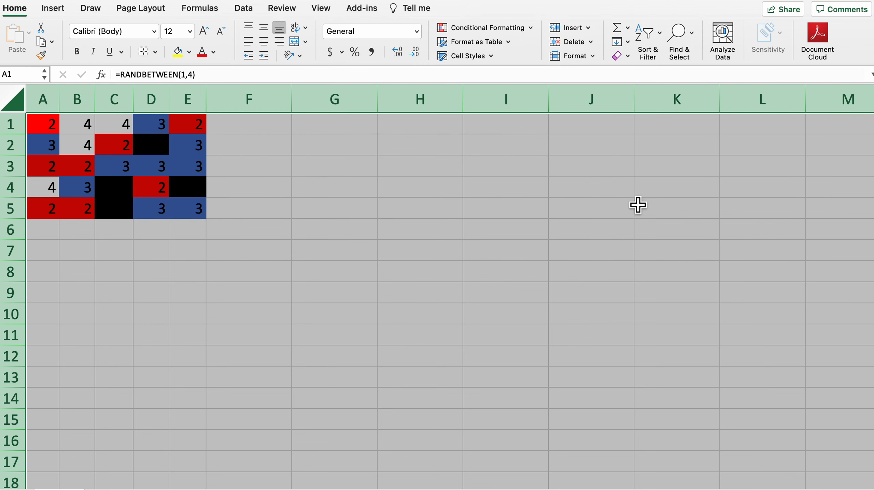
- Duplicate the blue-fill =$D$1 rule in the conditional formatting rules manager
{"action": "left_click", "coordinate": [495, 27]}
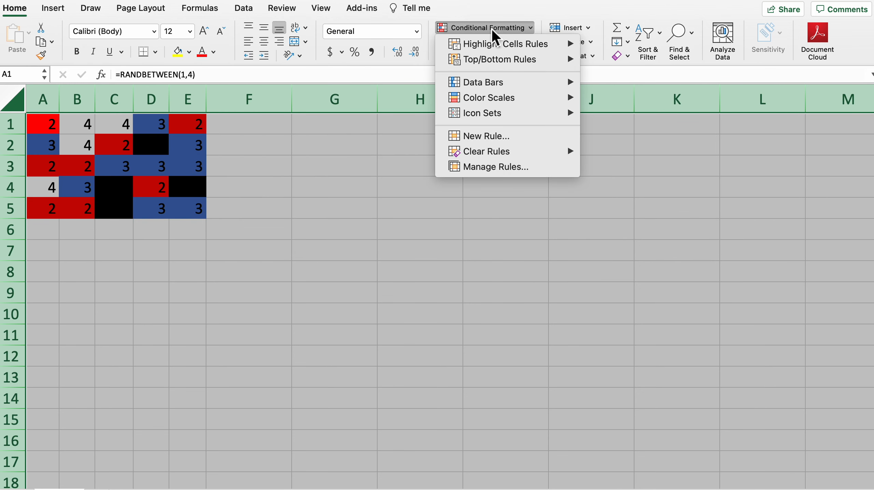
{"action": "left_click", "coordinate": [499, 171]}
{"action": "left_click", "coordinate": [309, 130]}
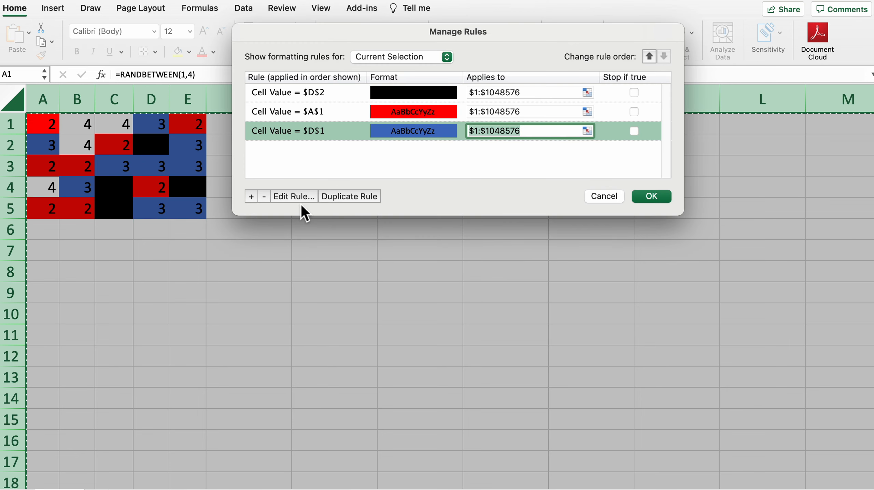
{"action": "left_click", "coordinate": [347, 198]}
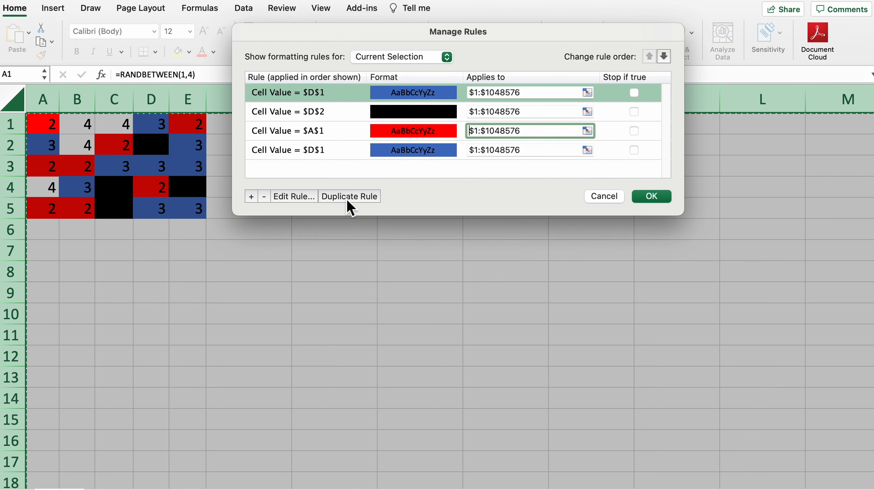
- Edit the last =$D$1 rule in the list so it formats cells with a value equal to =$B$1
{"action": "left_click", "coordinate": [335, 153]}
{"action": "left_click", "coordinate": [290, 195]}
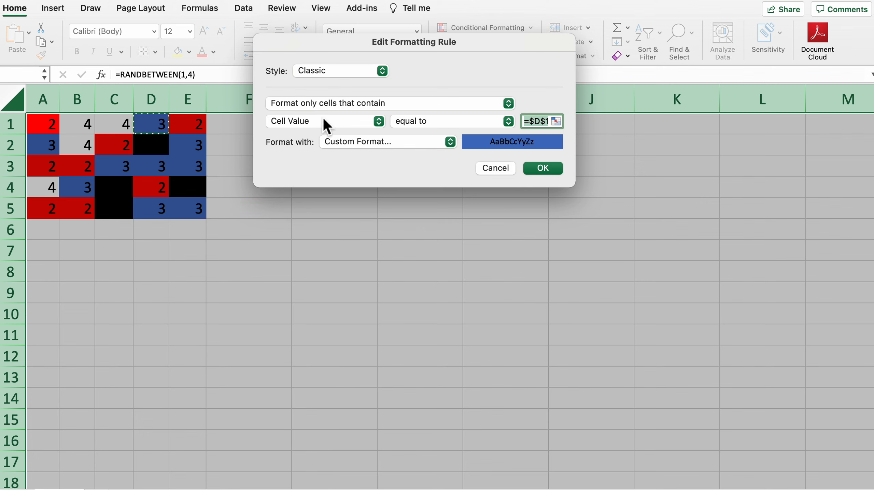
{"action": "left_click", "coordinate": [557, 122]}
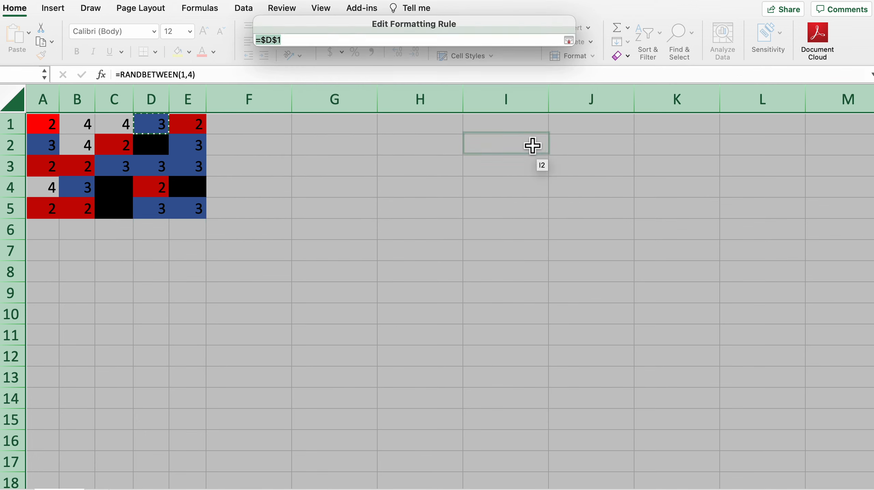
{"action": "left_click", "coordinate": [84, 128]}
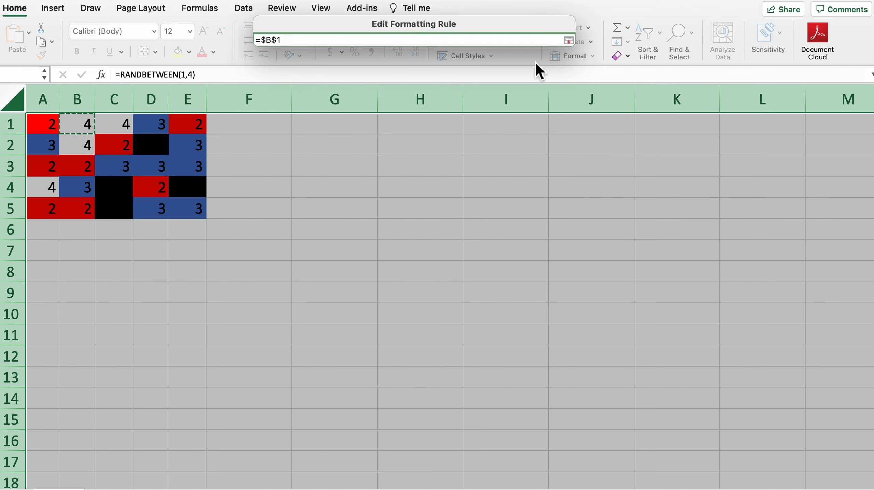
{"action": "left_click", "coordinate": [571, 42]}
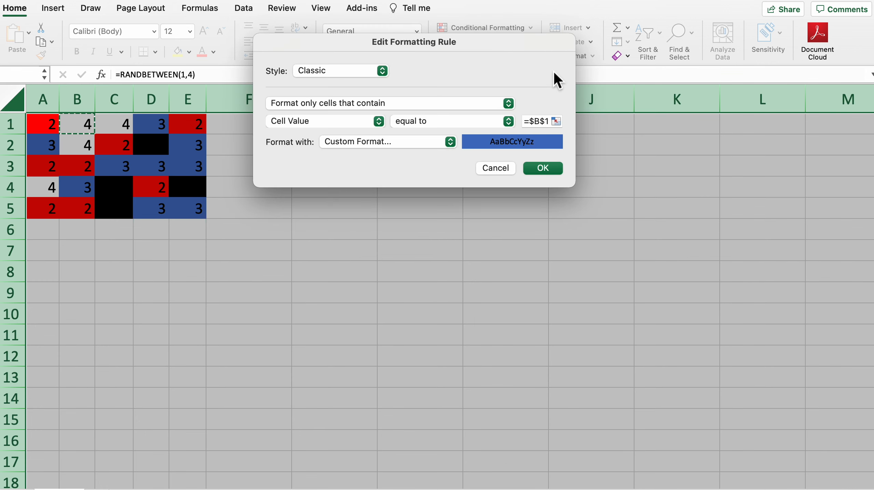
- Change the =$B$1 rule's custom format to the standard green background fill, apply the rules, and deselect the sheet by selecting cell G3
{"action": "left_click", "coordinate": [451, 142]}
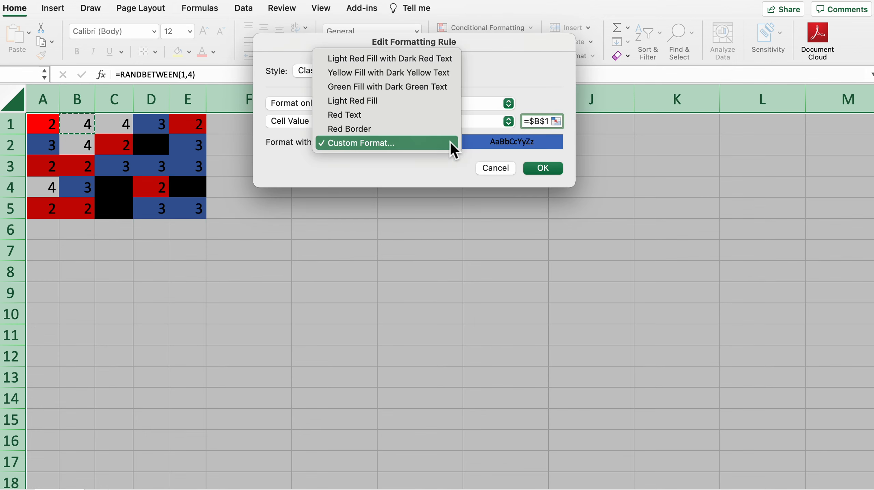
{"action": "left_click", "coordinate": [365, 144]}
{"action": "left_click", "coordinate": [395, 57]}
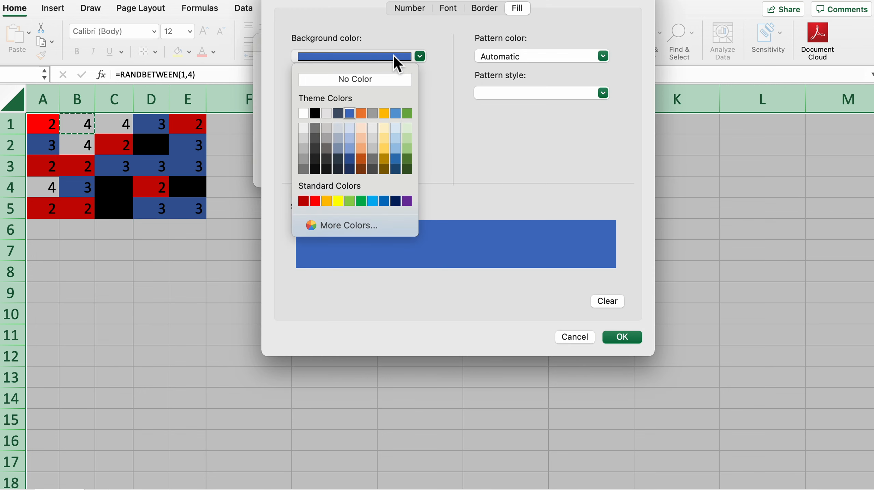
{"action": "left_click", "coordinate": [361, 202]}
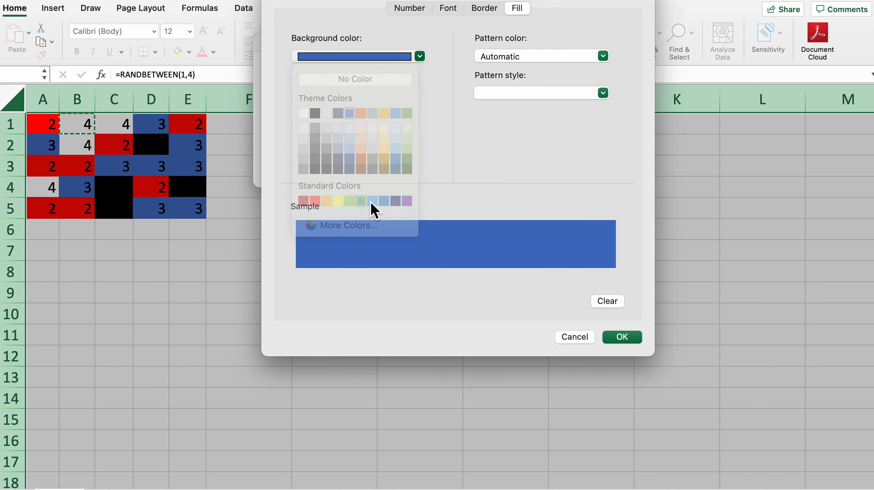
{"action": "left_click", "coordinate": [624, 336]}
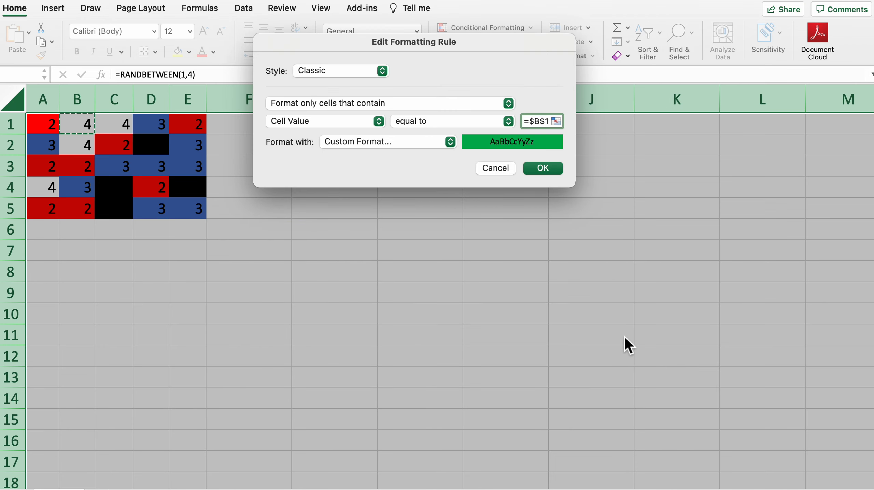
{"action": "left_click", "coordinate": [552, 169]}
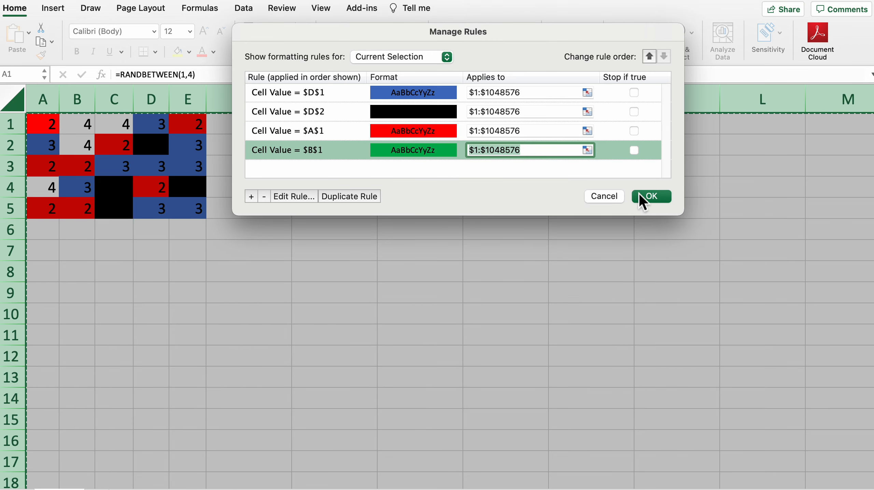
{"action": "left_click", "coordinate": [652, 196]}
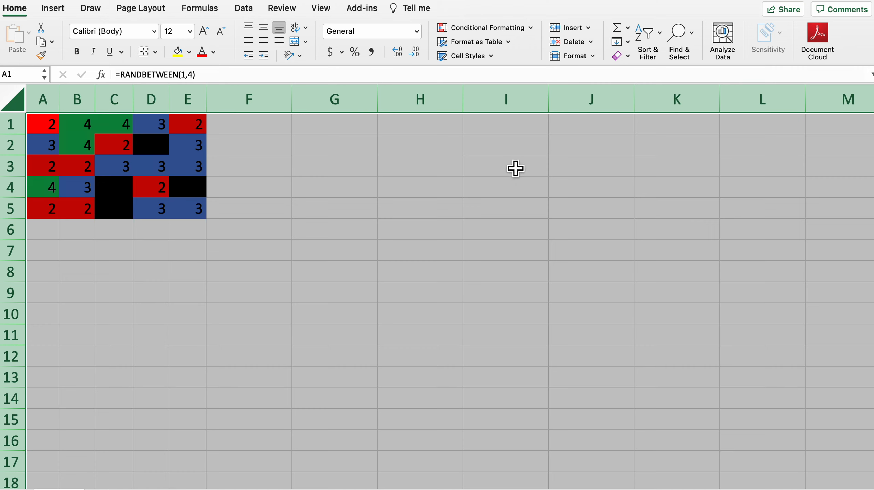
{"action": "left_click", "coordinate": [357, 173]}
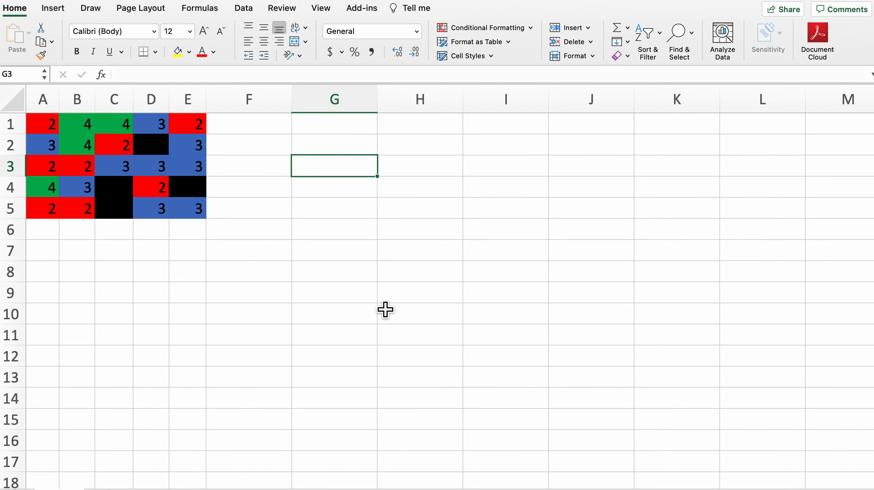